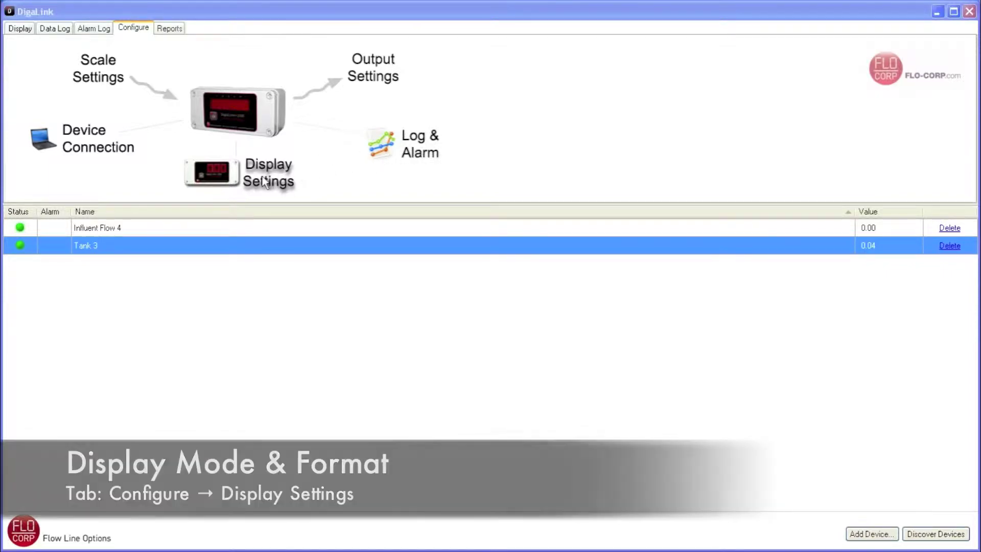
# Step: Keep Tank 3's display mode at Rate, set format 0.00000, and apply it
pyautogui.click(264, 180)
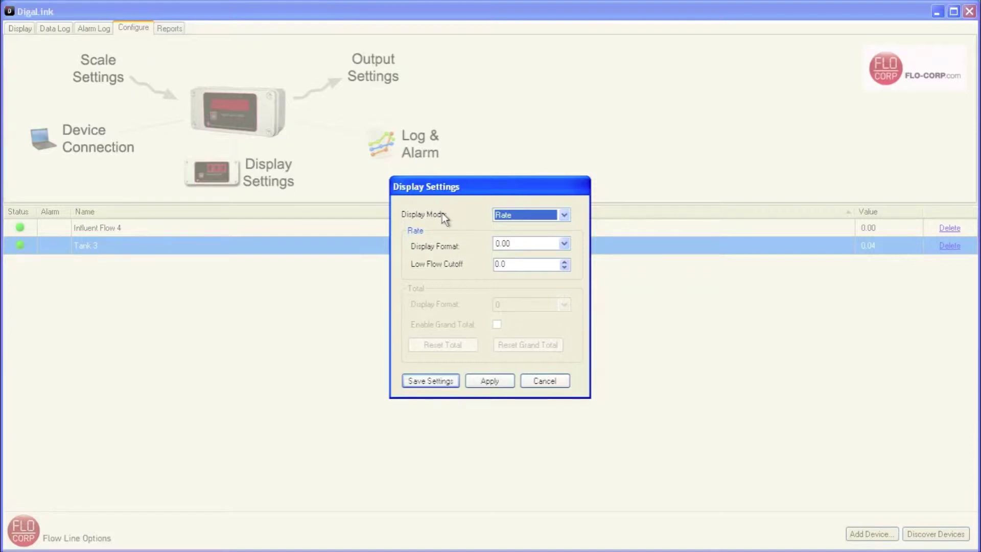
pyautogui.click(566, 215)
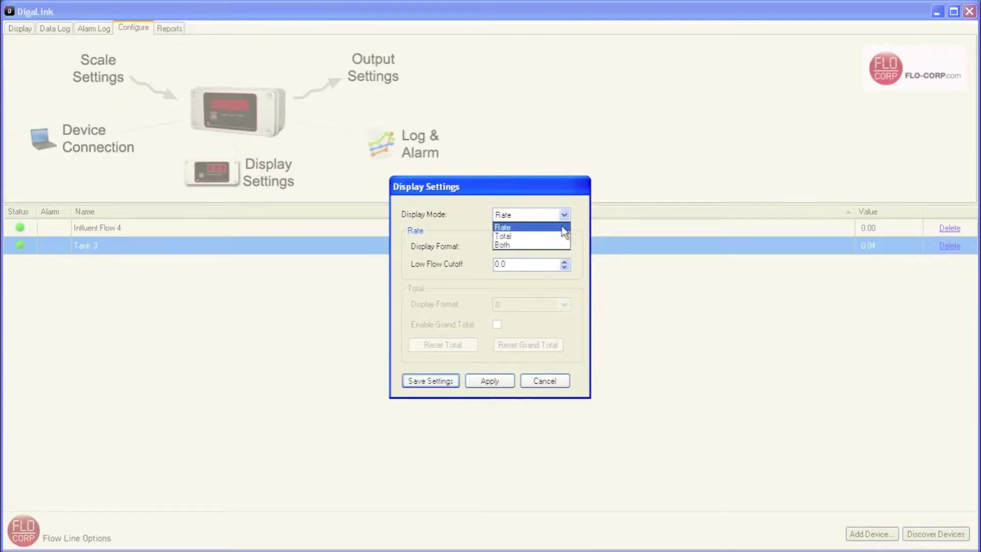
pyautogui.click(563, 227)
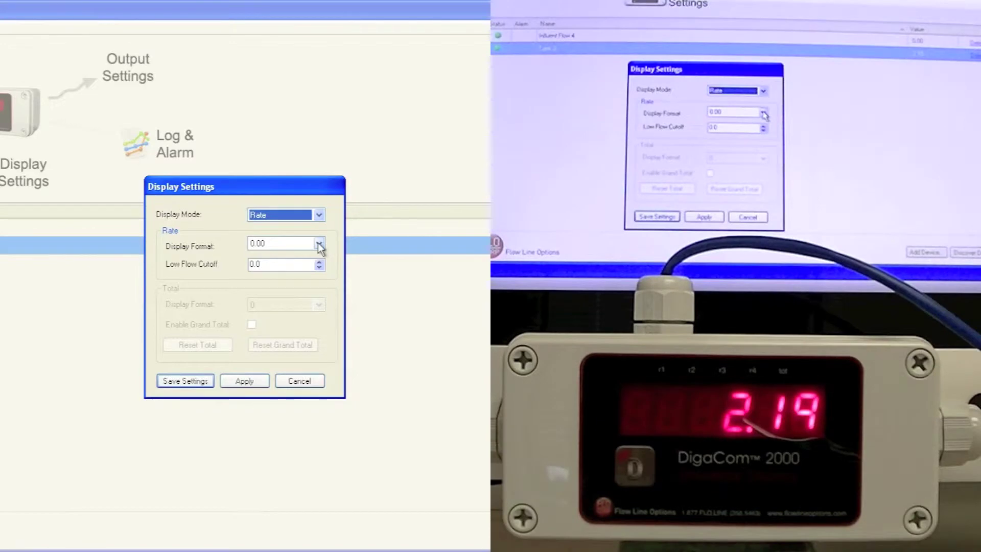
pyautogui.click(318, 245)
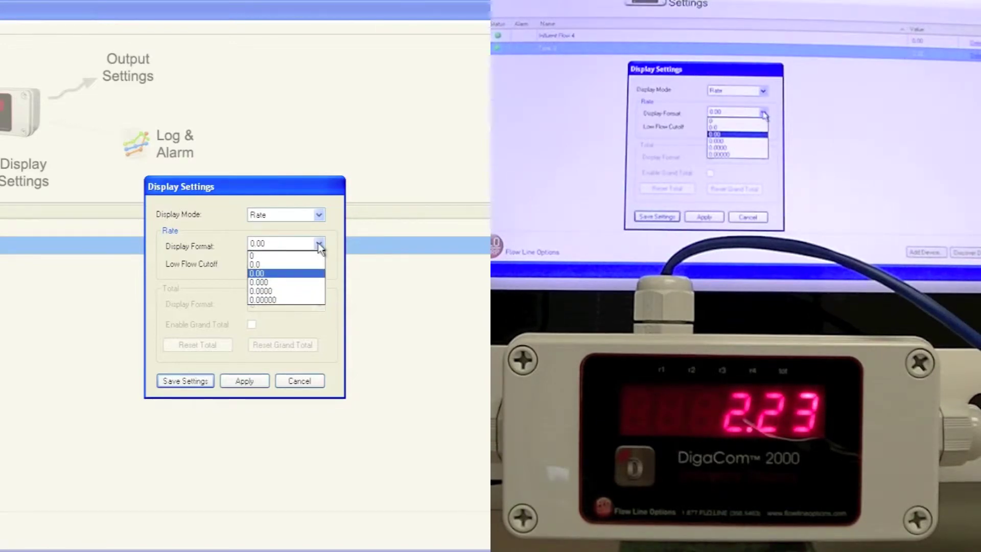
pyautogui.click(281, 299)
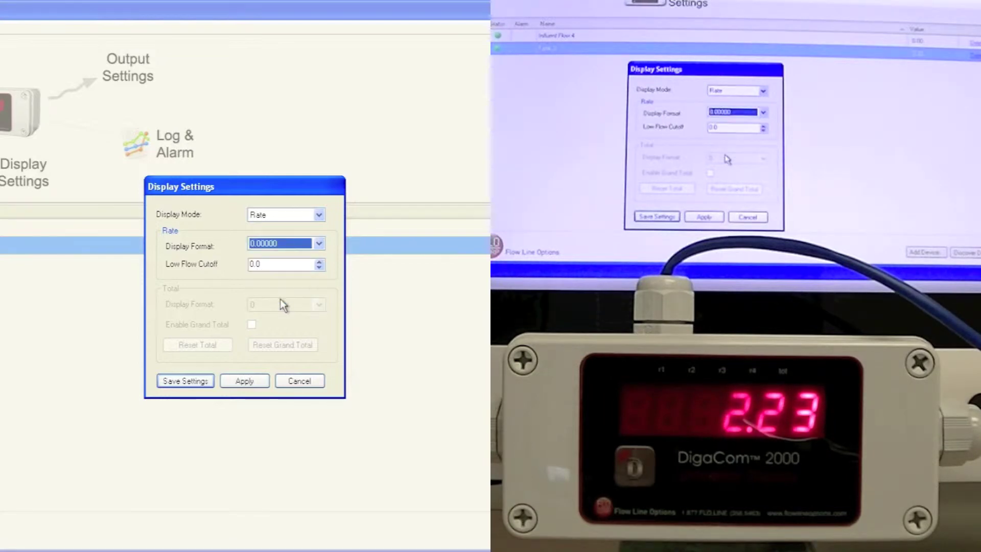
pyautogui.click(249, 382)
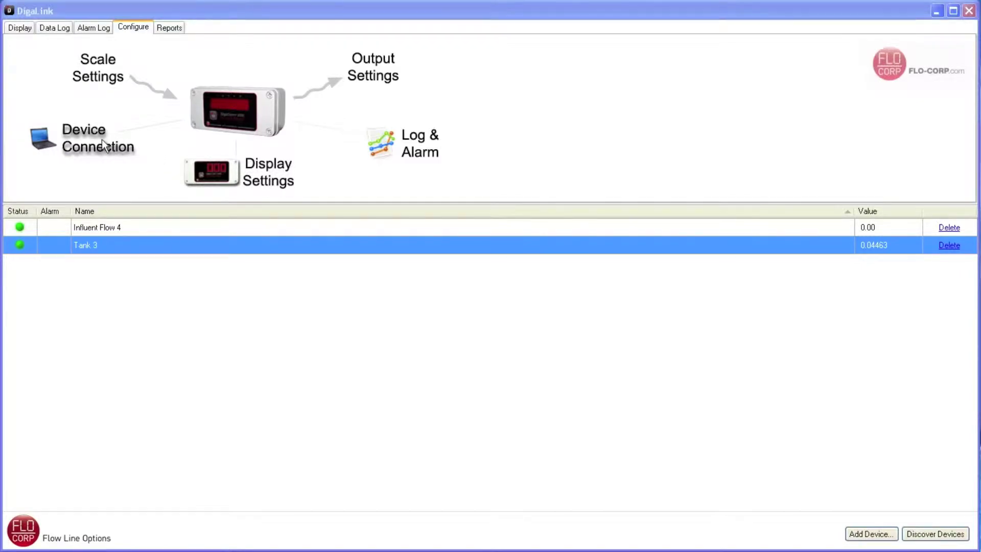
pyautogui.click(103, 142)
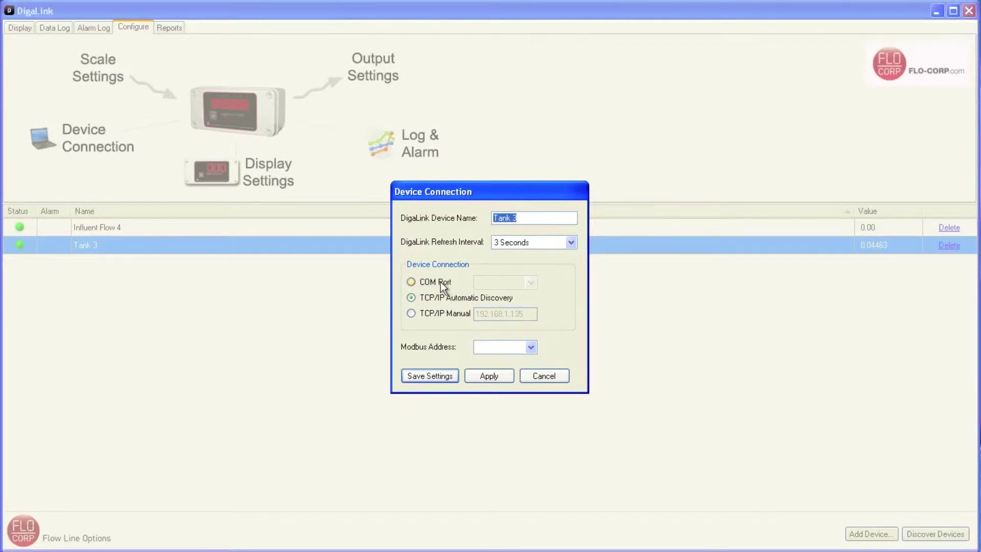
# Step: Try Tank 3's COM port option, then return to TCP/IP and choose manual addressing
pyautogui.click(411, 283)
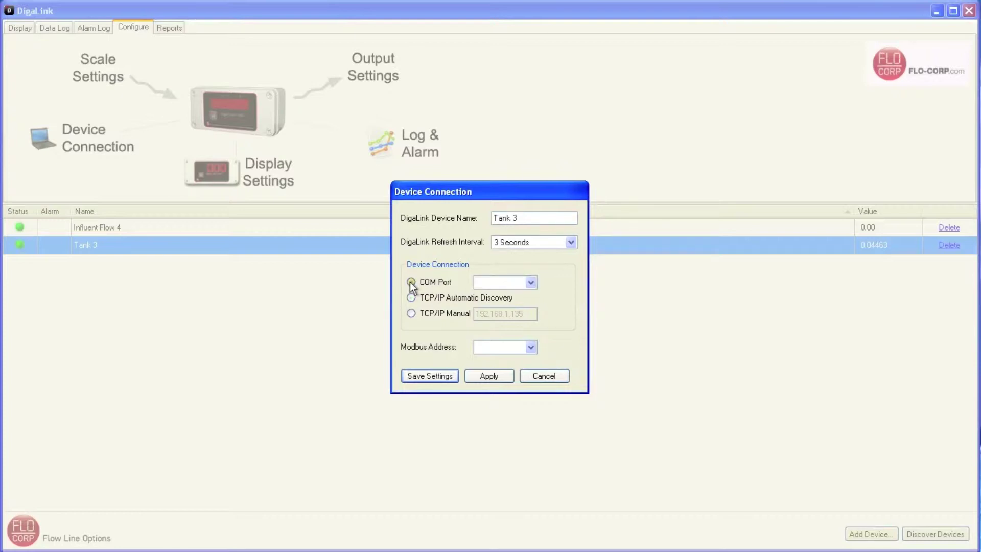
pyautogui.click(531, 283)
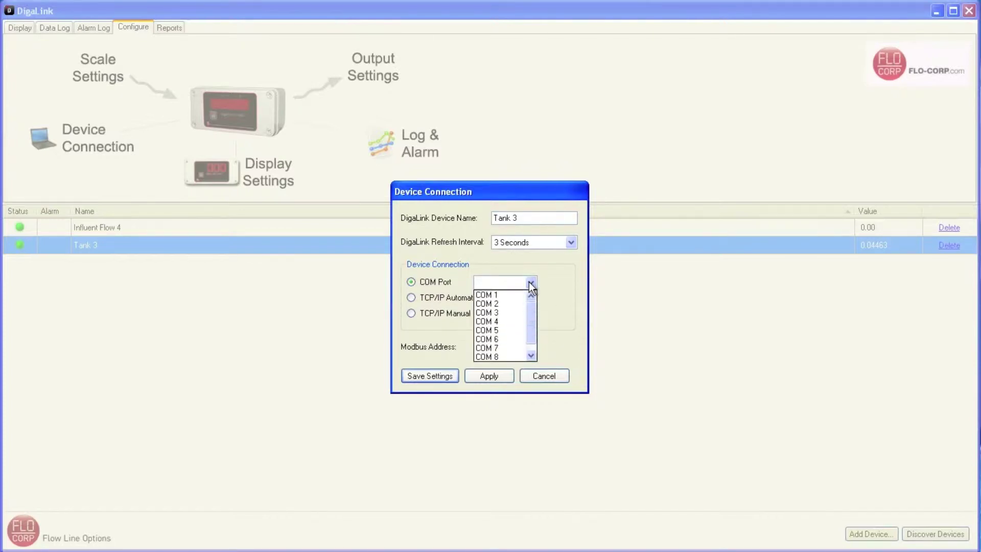
pyautogui.click(531, 284)
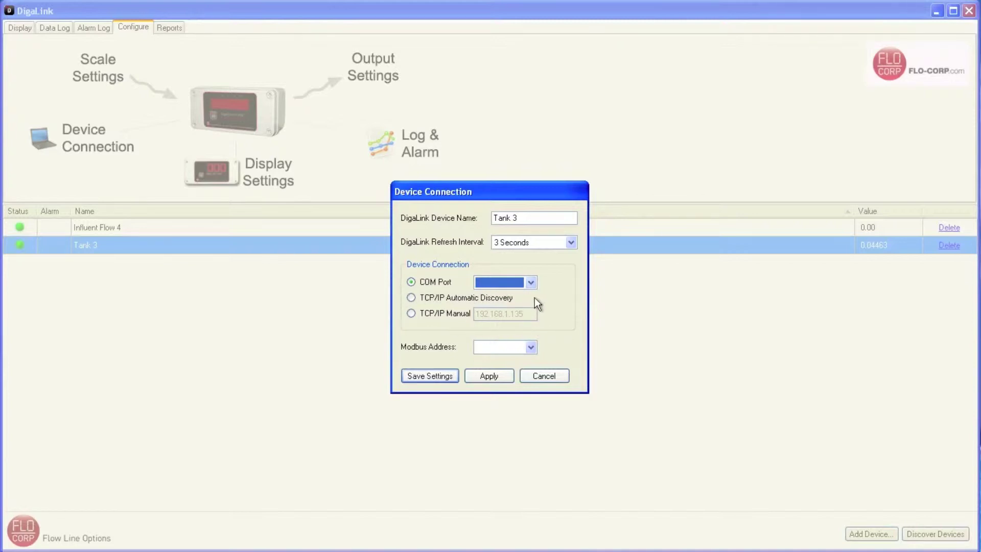
pyautogui.click(410, 296)
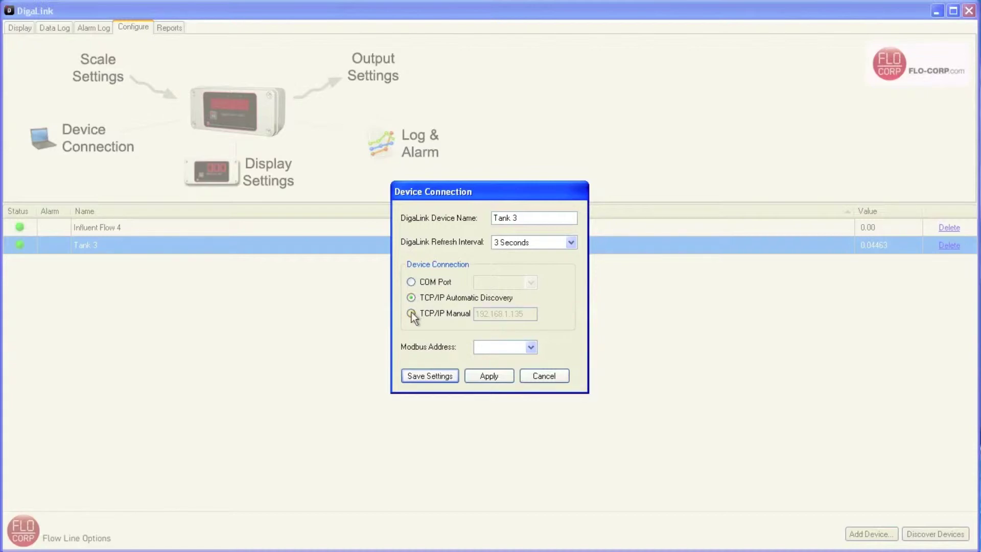
pyautogui.click(411, 314)
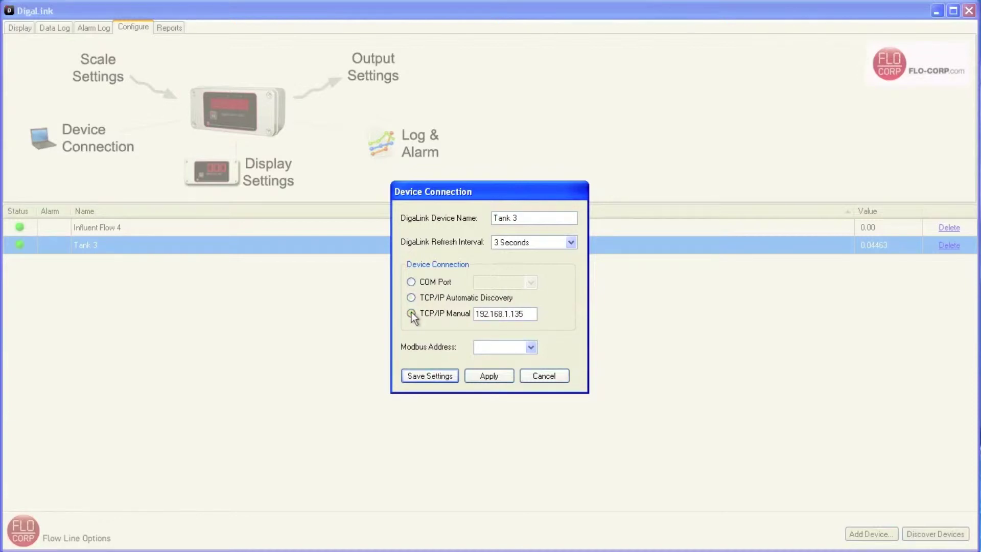
# Step: Select Tank 3's manual IP address 192.168.1.135, then leave the connection settings
pyautogui.moveTo(521, 313); pyautogui.dragTo(475, 314)
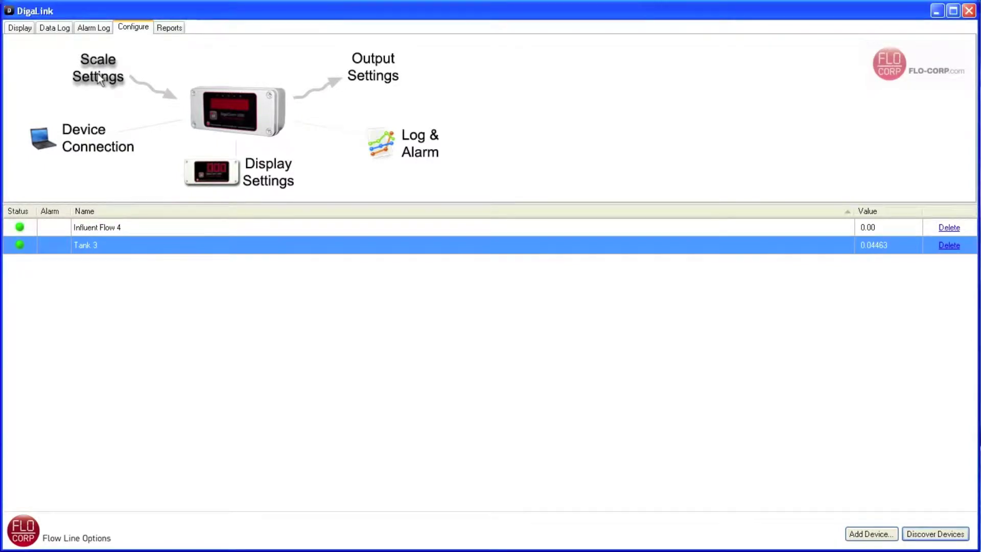
pyautogui.click(98, 76)
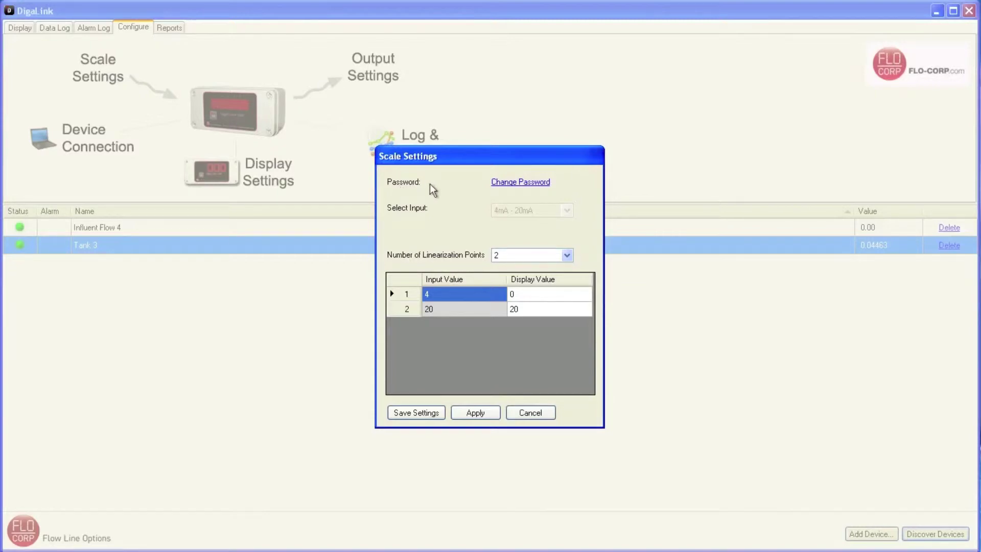
# Step: Start changing Tank 3's device password from its scale settings
pyautogui.click(542, 189)
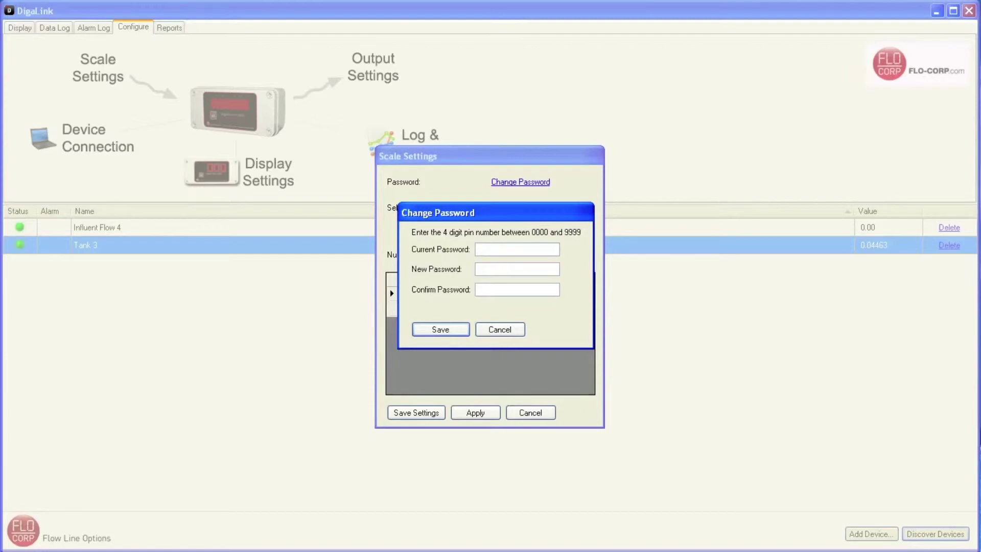
# Step: Enter the current password, set and confirm a new 4-digit PIN, and save the settings
pyautogui.write('****')
pyautogui.click(477, 269)
pyautogui.write('1234')
pyautogui.click(501, 289)
pyautogui.write('1234')
pyautogui.click(453, 332)
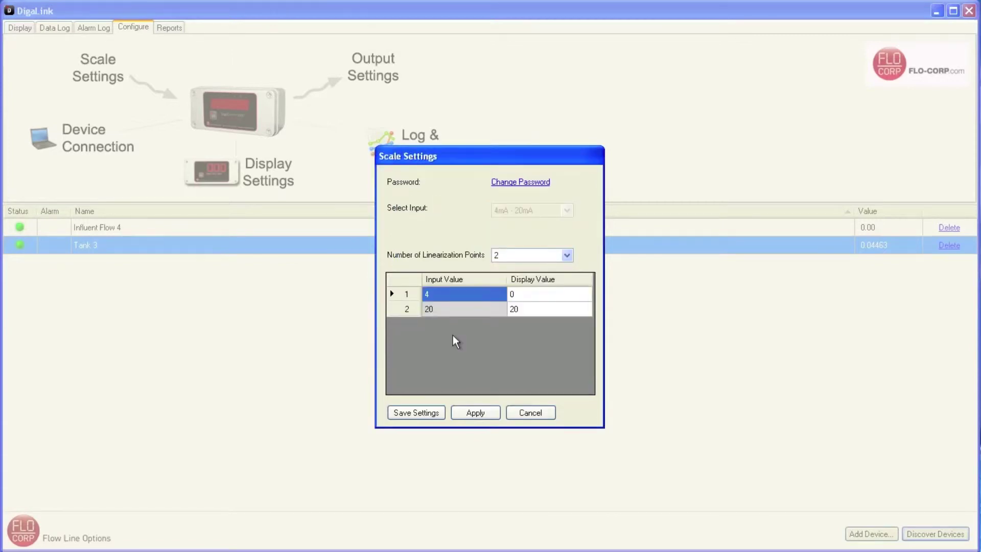
pyautogui.click(426, 412)
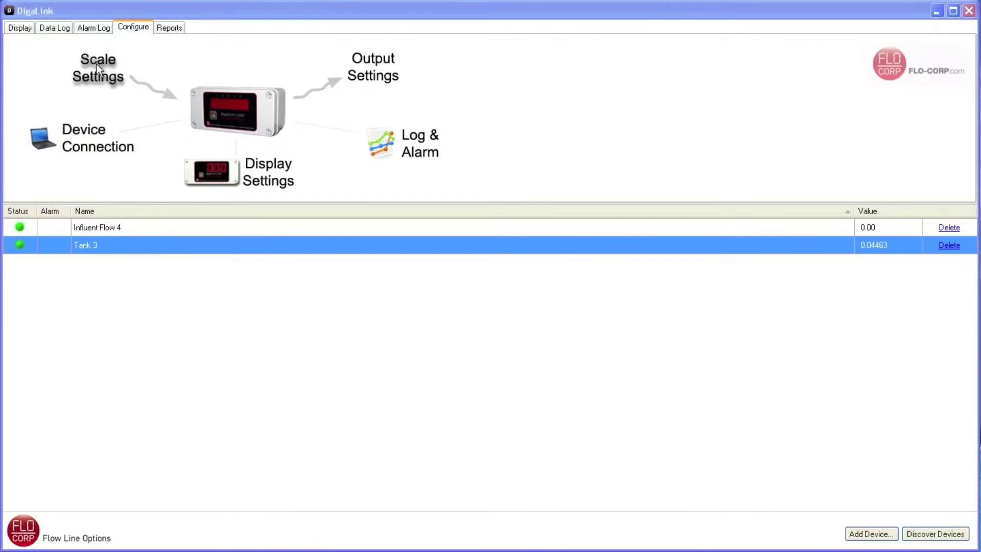
# Step: Reopen Tank 3's scale and display settings to check them, cancelling both unchanged
pyautogui.click(96, 64)
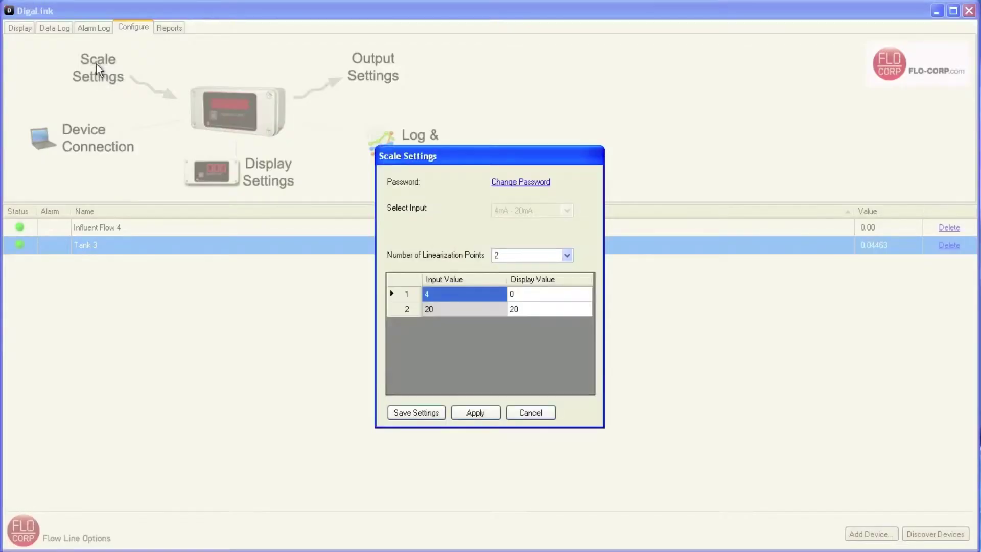
pyautogui.click(530, 413)
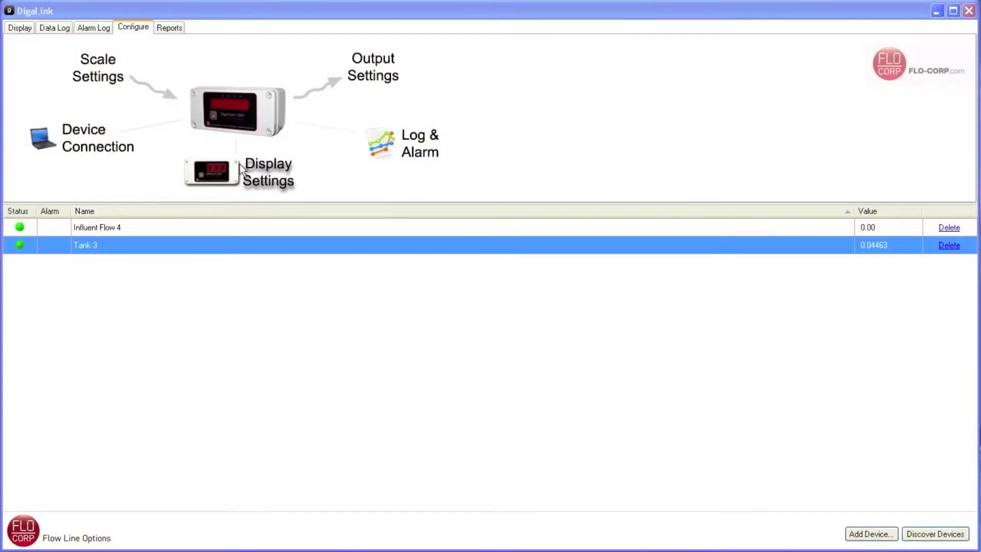
pyautogui.click(258, 172)
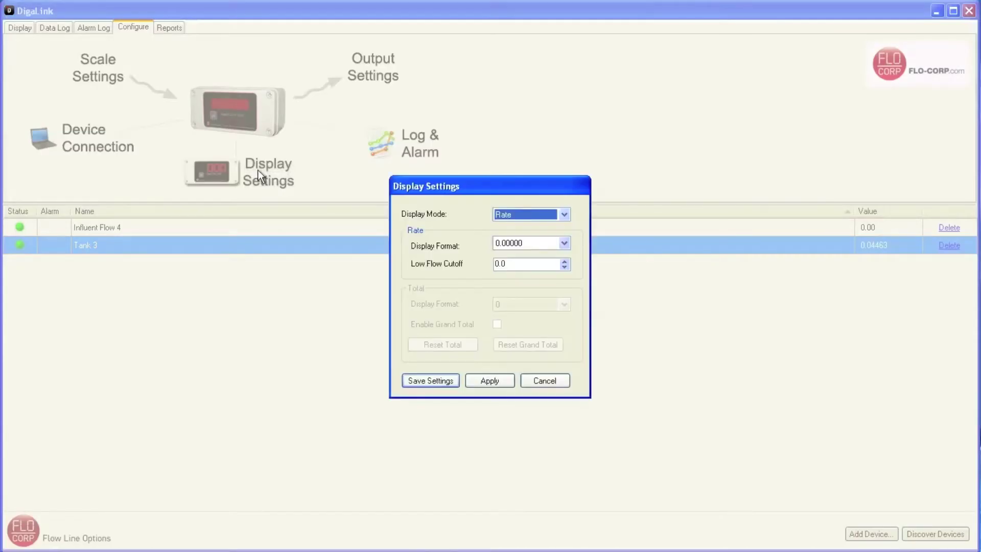
pyautogui.click(541, 383)
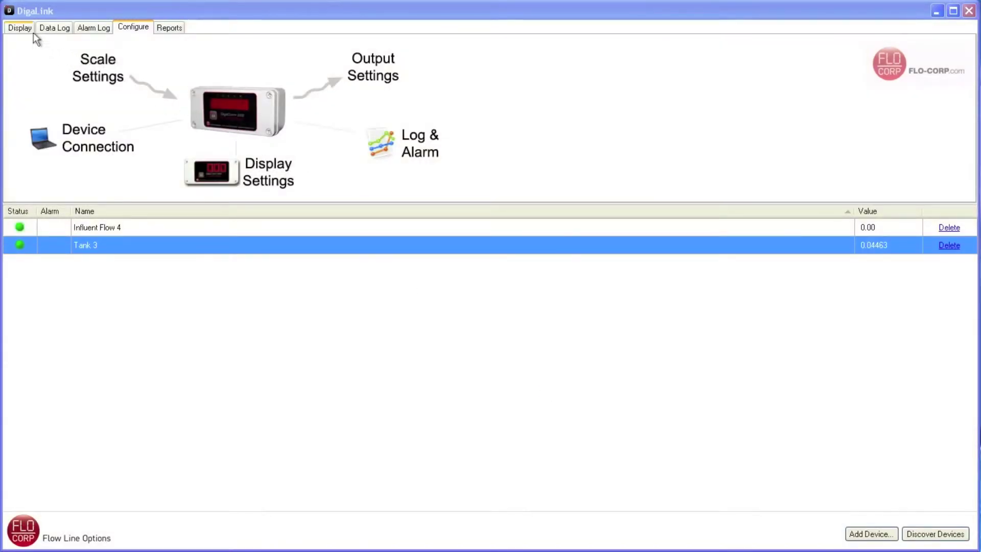
# Step: Check the live meter, then unlock Tank 3's password-locked scale settings with the PIN
pyautogui.click(20, 29)
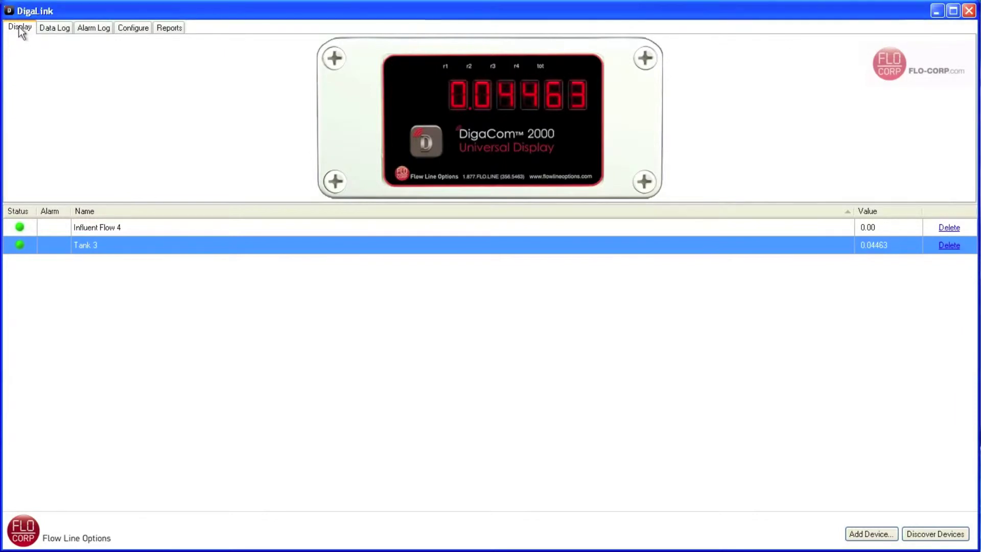
pyautogui.click(140, 27)
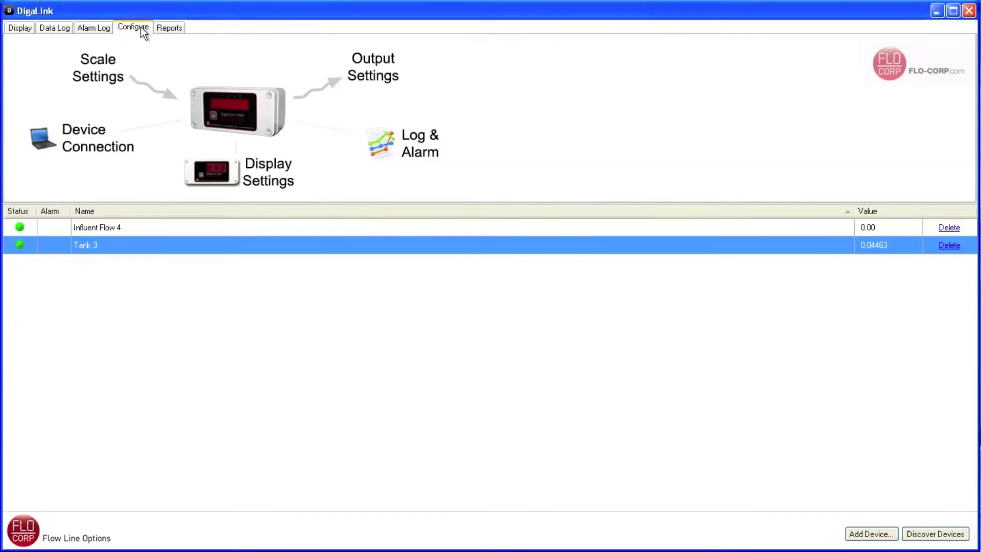
pyautogui.click(98, 65)
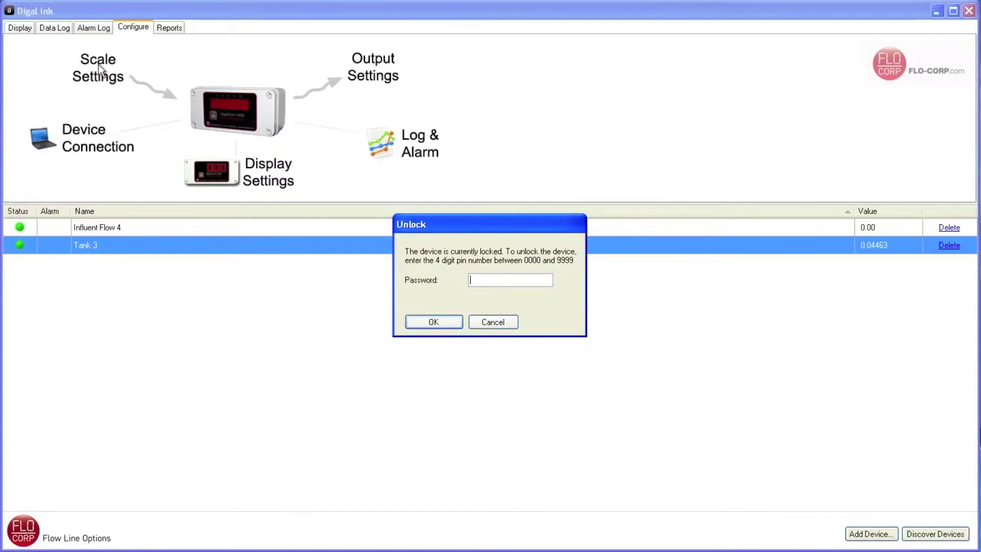
pyautogui.write('000')
pyautogui.click(413, 323)
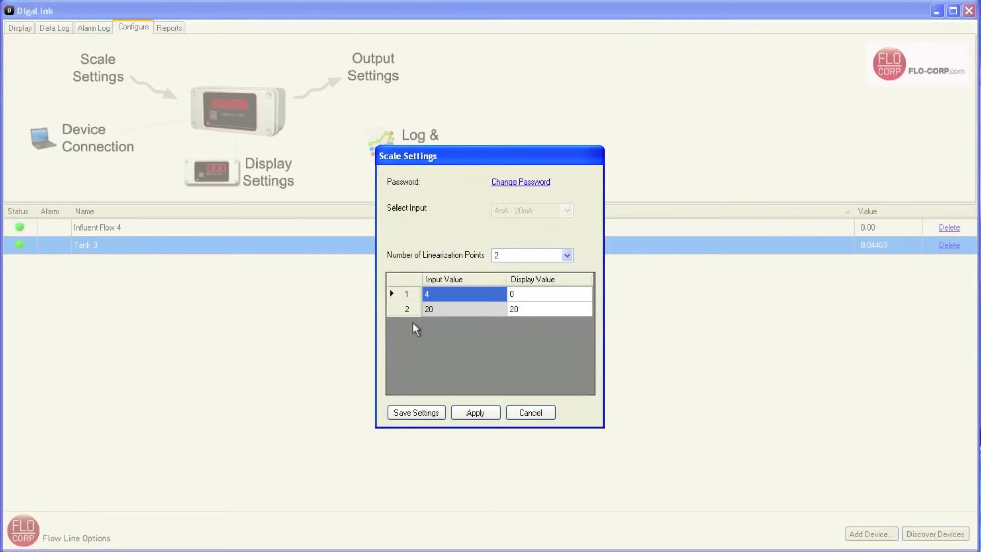
# Step: Close the scale settings and review Tank 3's display settings without changes
pyautogui.click(534, 416)
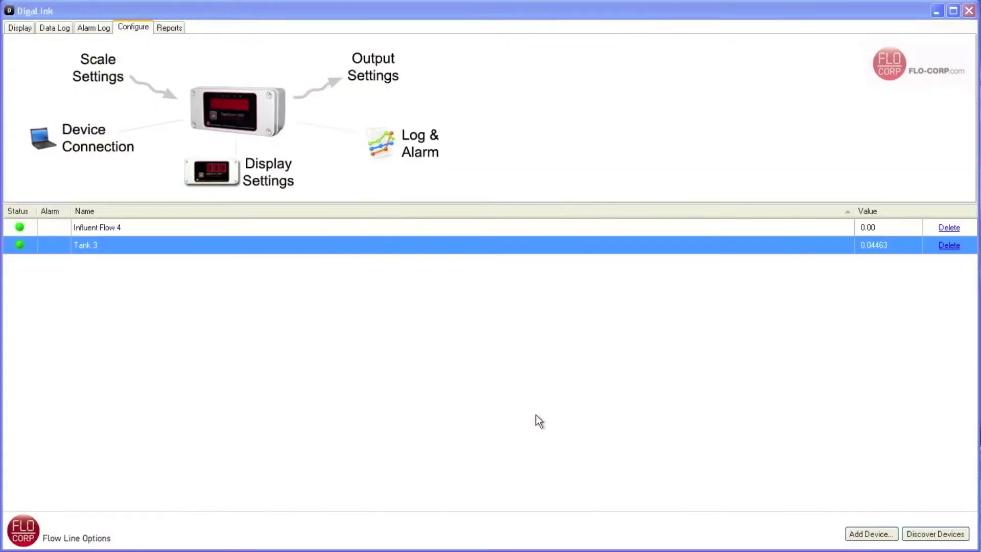
pyautogui.click(273, 164)
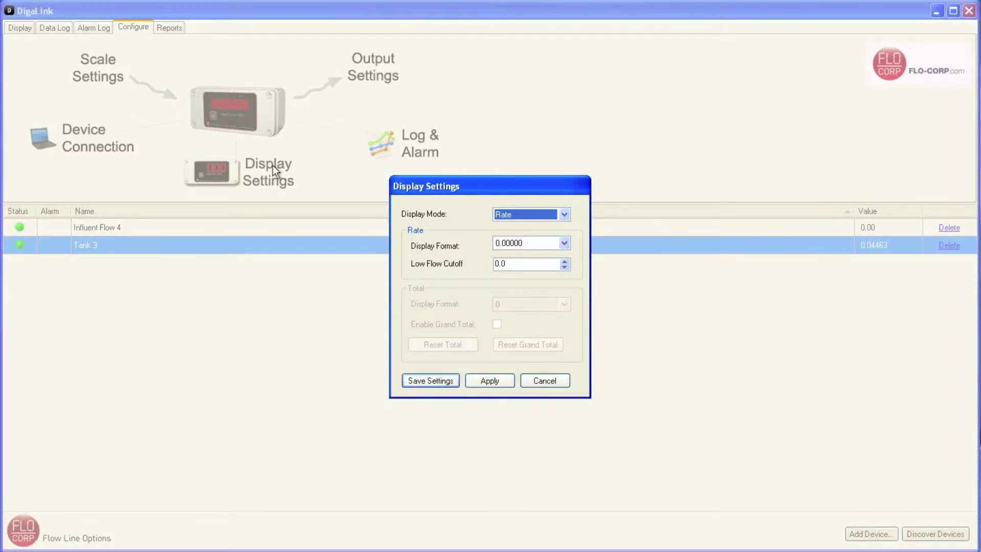
pyautogui.click(556, 381)
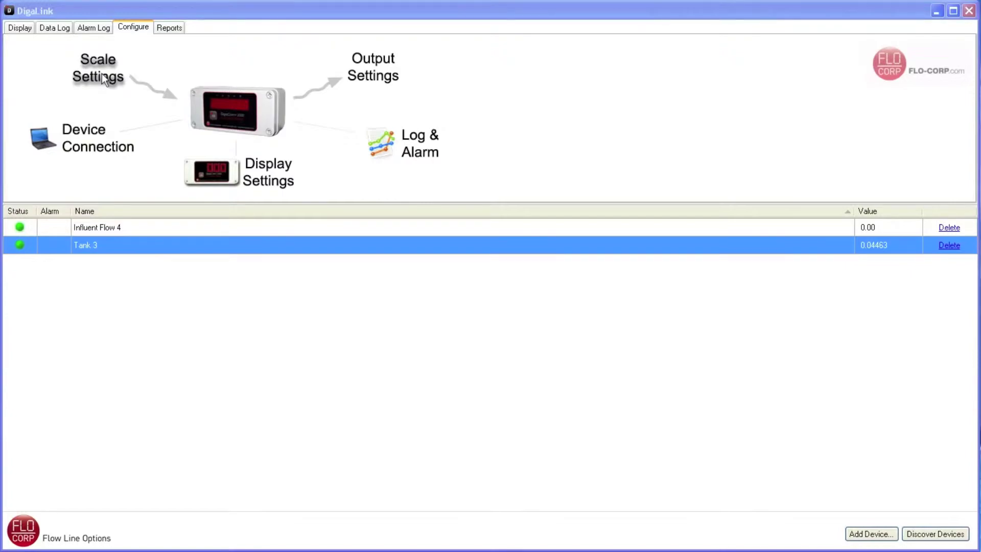
pyautogui.click(102, 73)
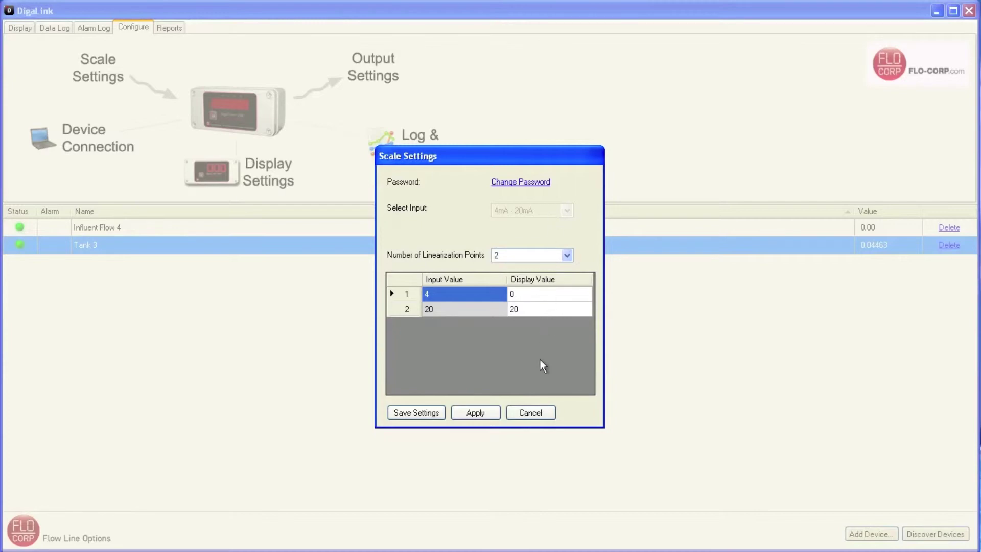
pyautogui.click(537, 412)
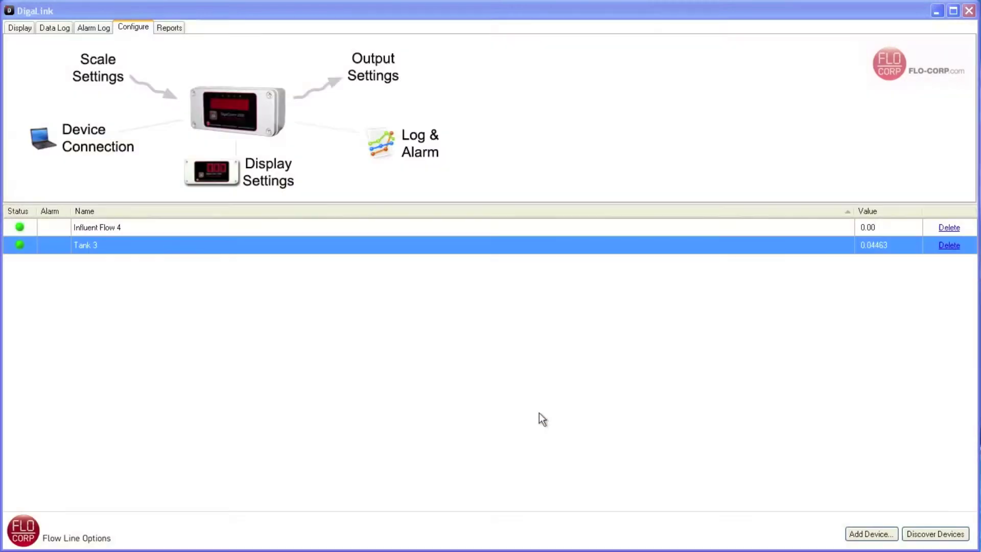
pyautogui.click(106, 229)
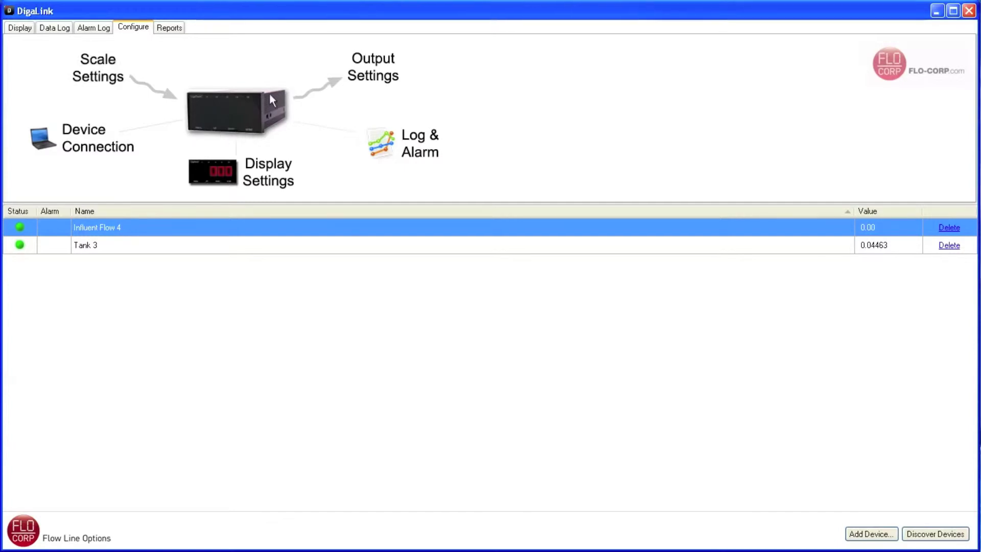
# Step: Open Influent Flow 4's scale settings and review input types, keeping 4mA - 20mA
pyautogui.click(97, 77)
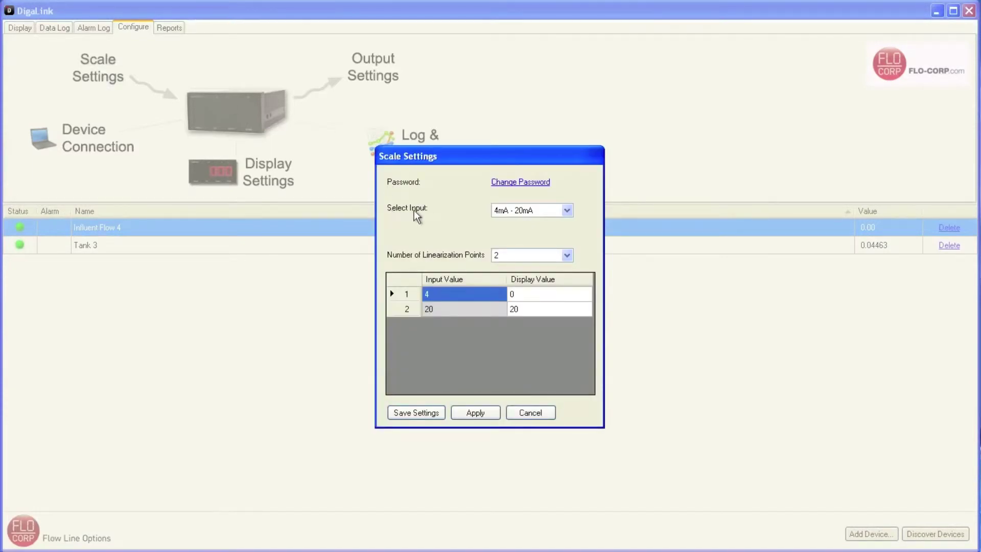
pyautogui.click(566, 211)
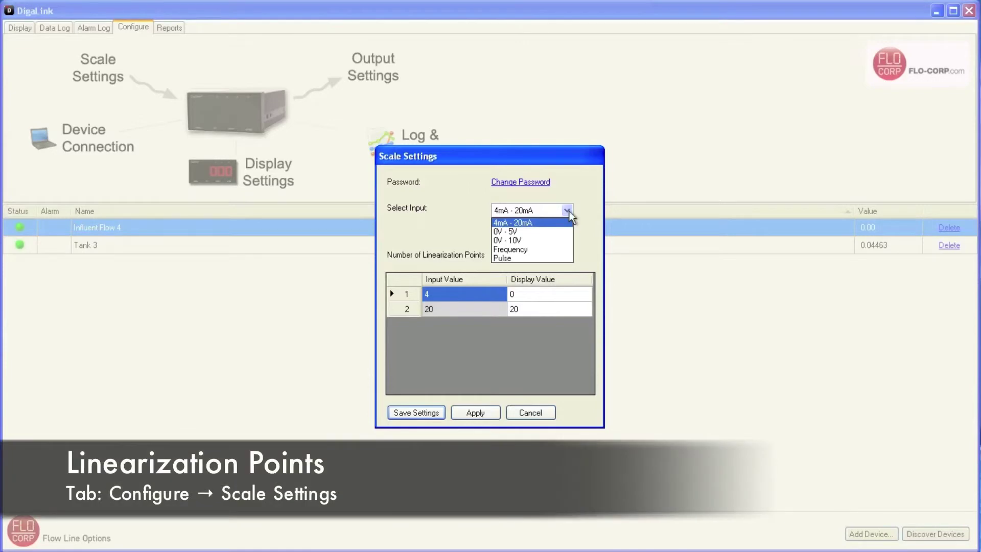
pyautogui.click(568, 210)
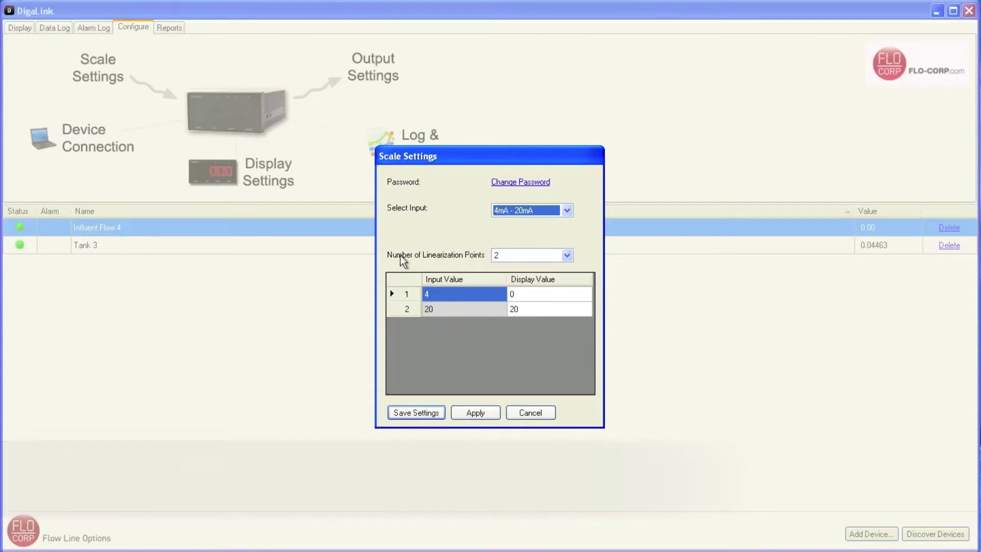
# Step: Set Influent Flow 4's number of linearization points to 16
pyautogui.click(567, 256)
pyautogui.scroll(-1, 550, 290)
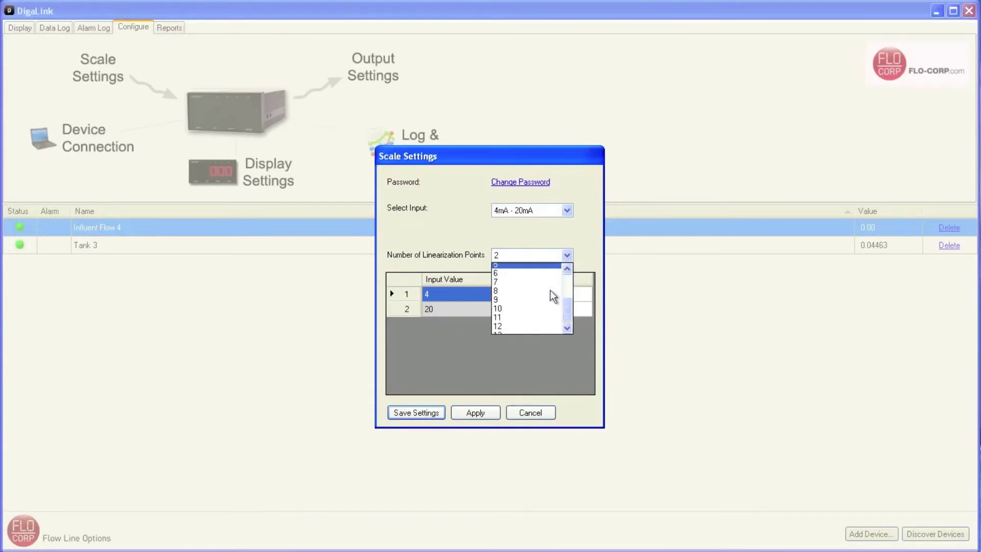
pyautogui.scroll(-2, 542, 306)
pyautogui.click(535, 326)
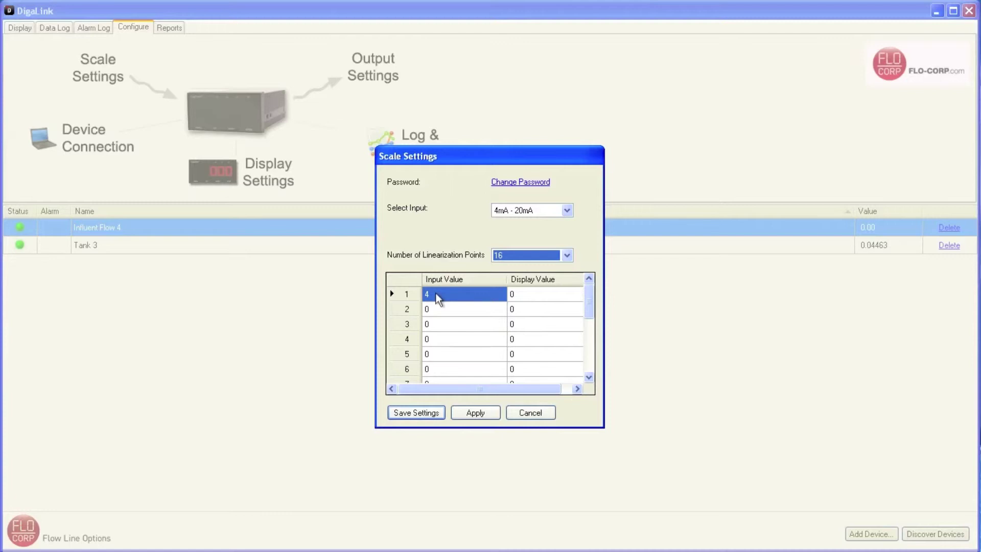
# Step: Enter point 2 as 5→100 and point 3 as 6→250, then save the scaling
pyautogui.click(544, 295)
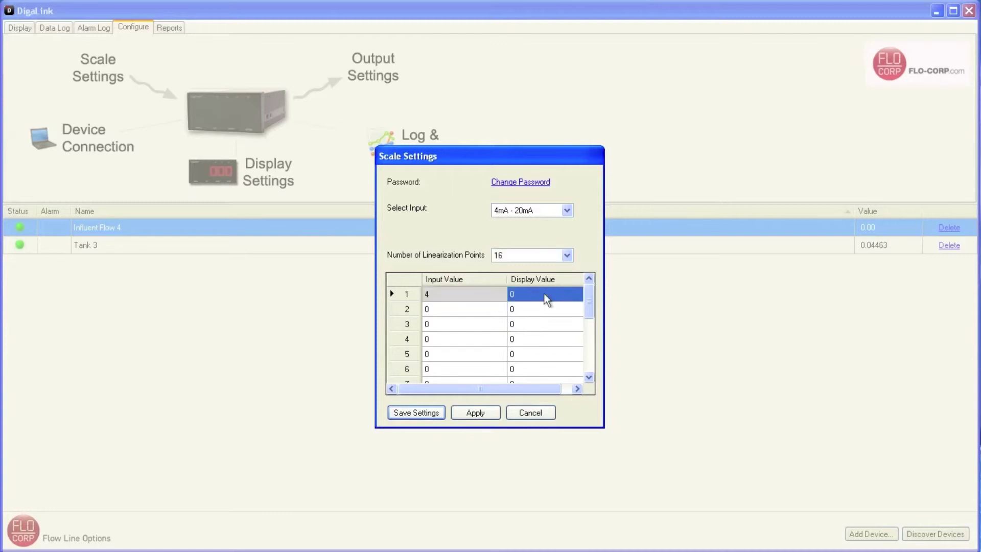
pyautogui.click(452, 311)
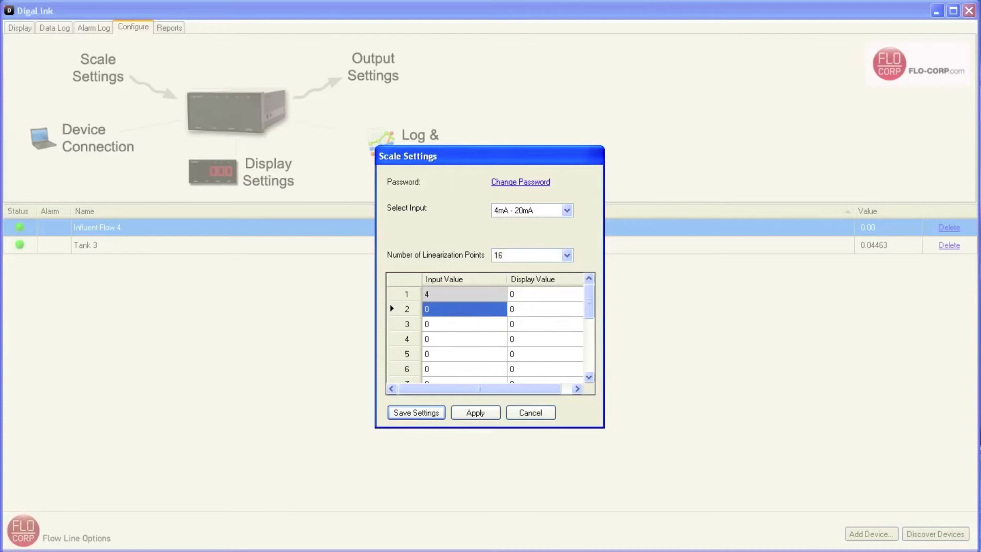
pyautogui.write('5')
pyautogui.click(526, 310)
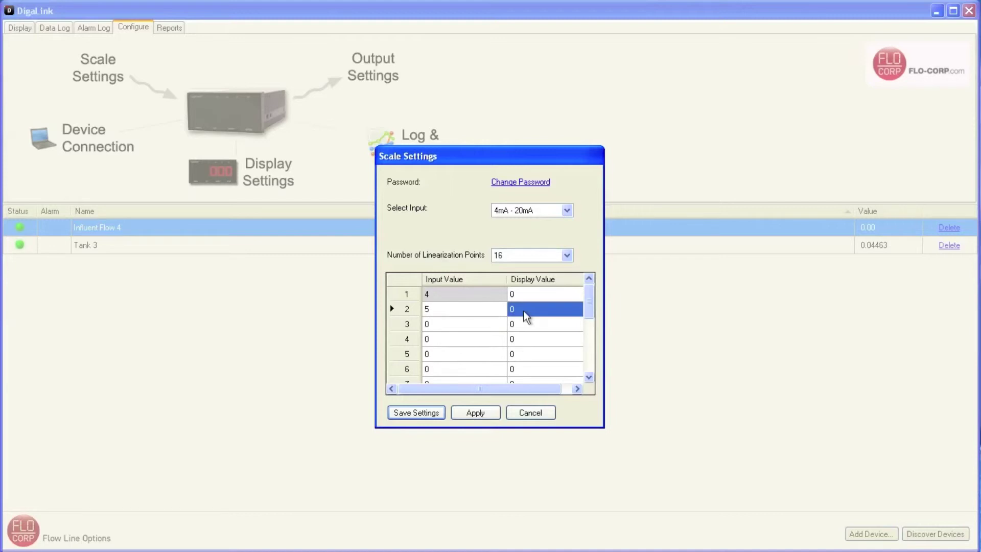
pyautogui.write('100')
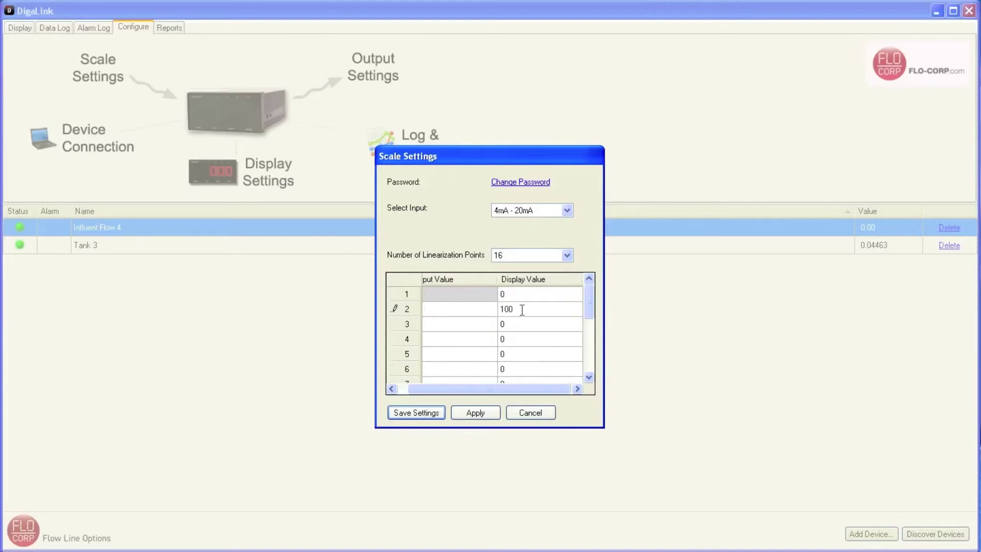
pyautogui.click(477, 323)
pyautogui.write('6')
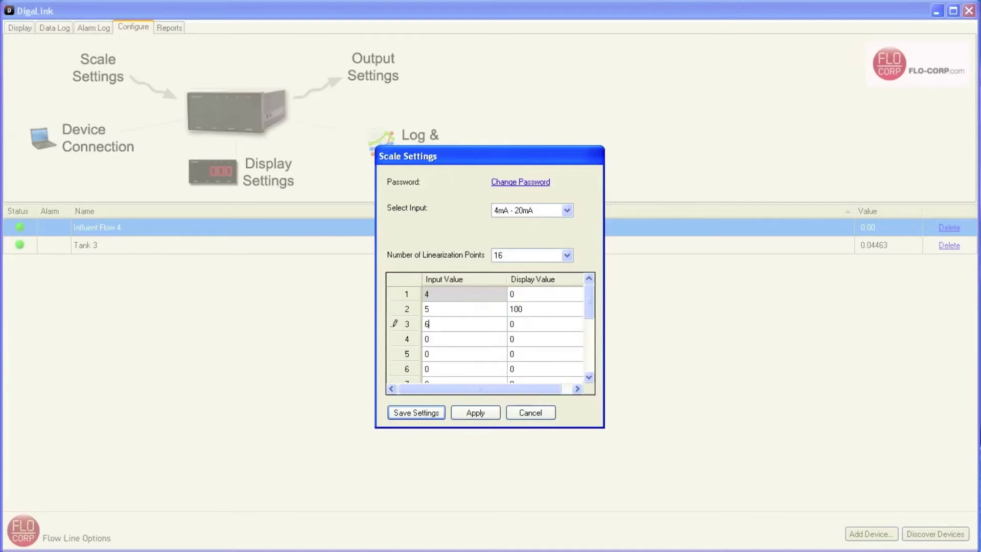
pyautogui.click(524, 327)
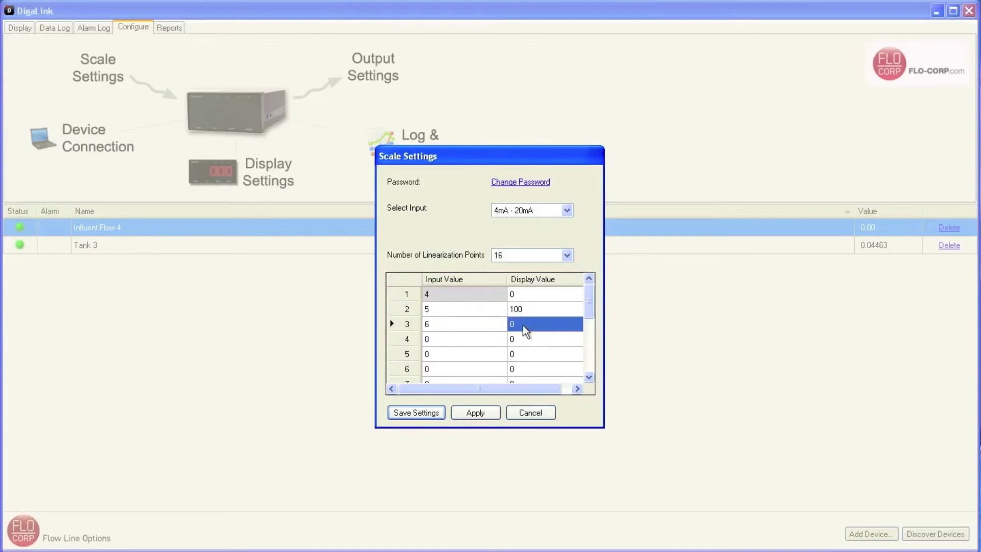
pyautogui.write('250')
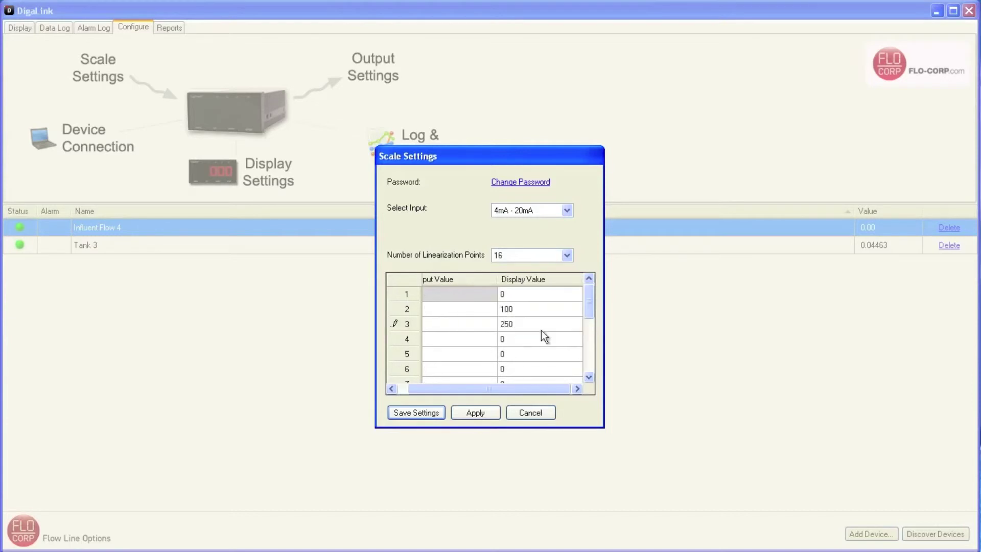
pyautogui.scroll(-4, 541, 330)
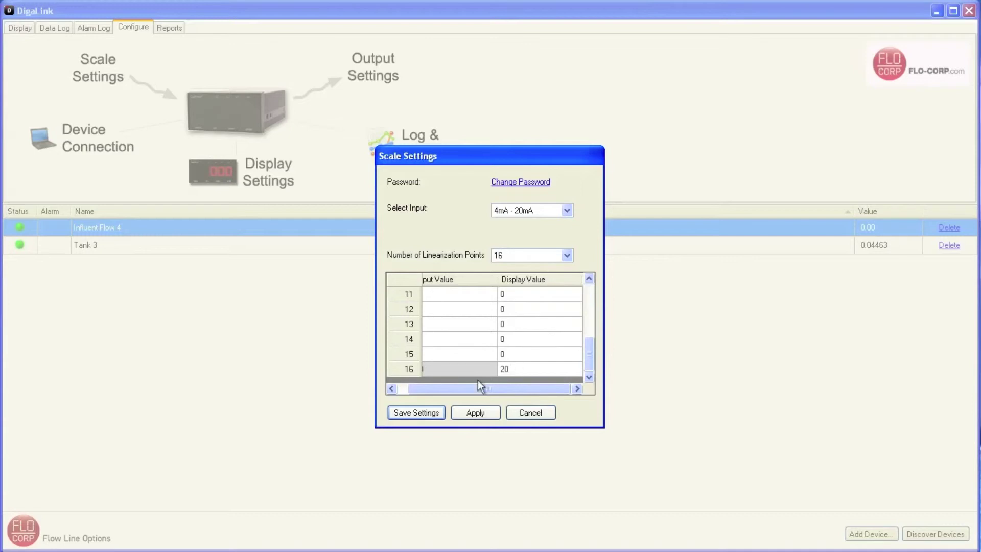
pyautogui.scroll(1, 410, 417)
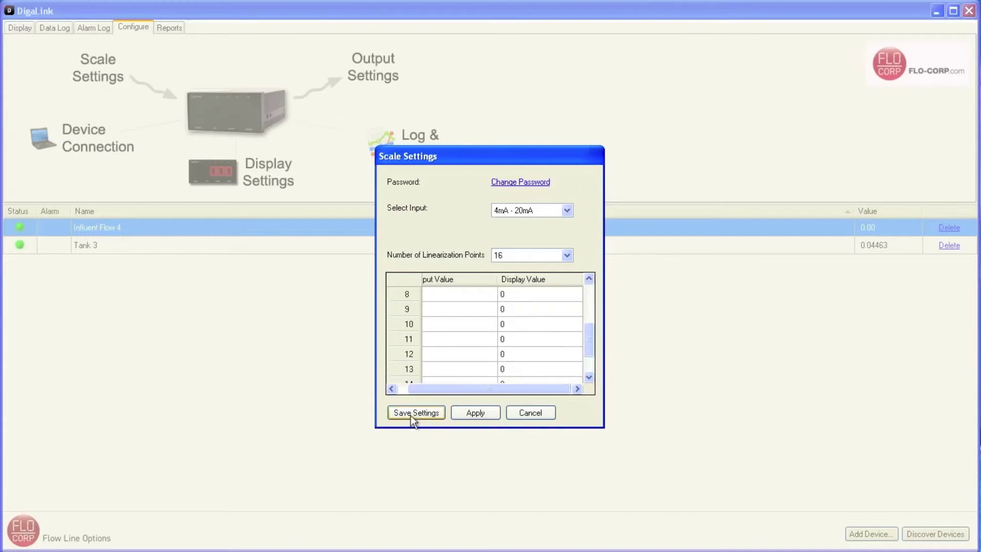
pyautogui.click(410, 415)
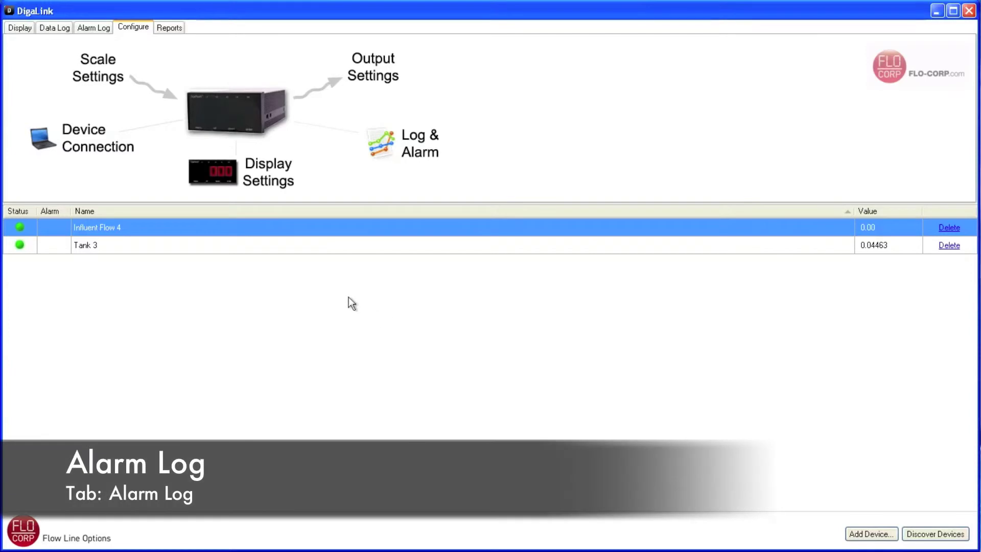
# Step: Open the Alarm Log and display Tank 3's alarm history
pyautogui.click(92, 27)
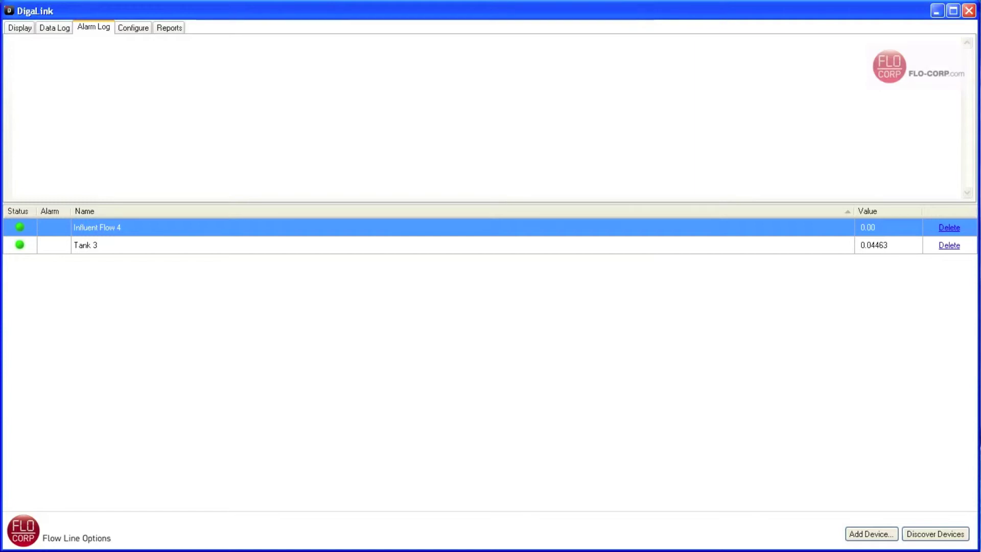
pyautogui.click(97, 248)
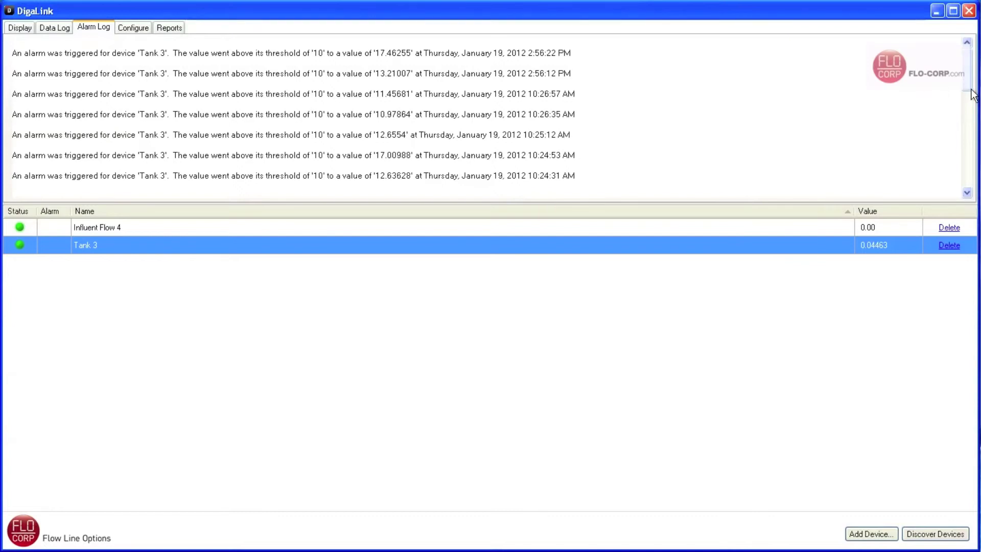
pyautogui.moveTo(972, 95); pyautogui.dragTo(970, 202)
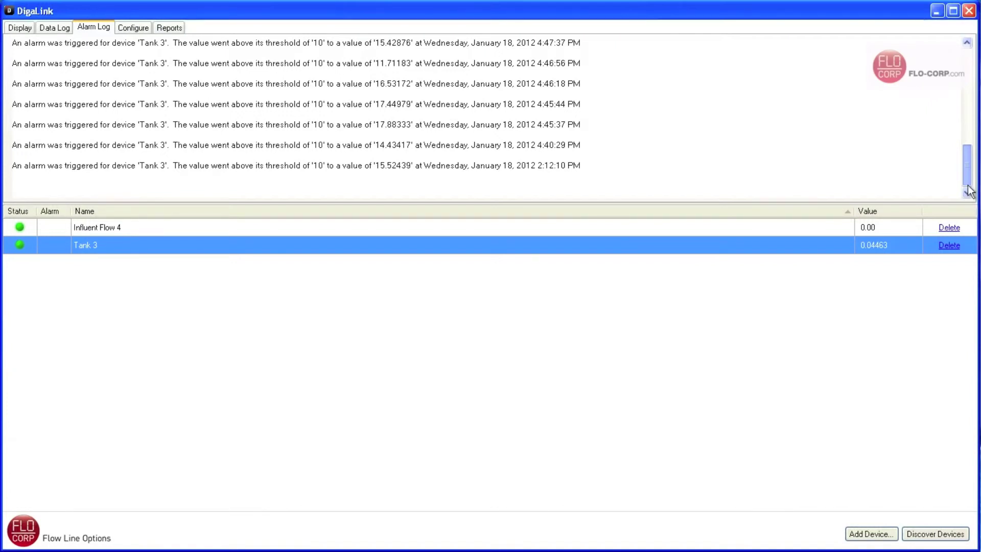
pyautogui.moveTo(968, 186); pyautogui.dragTo(970, 95)
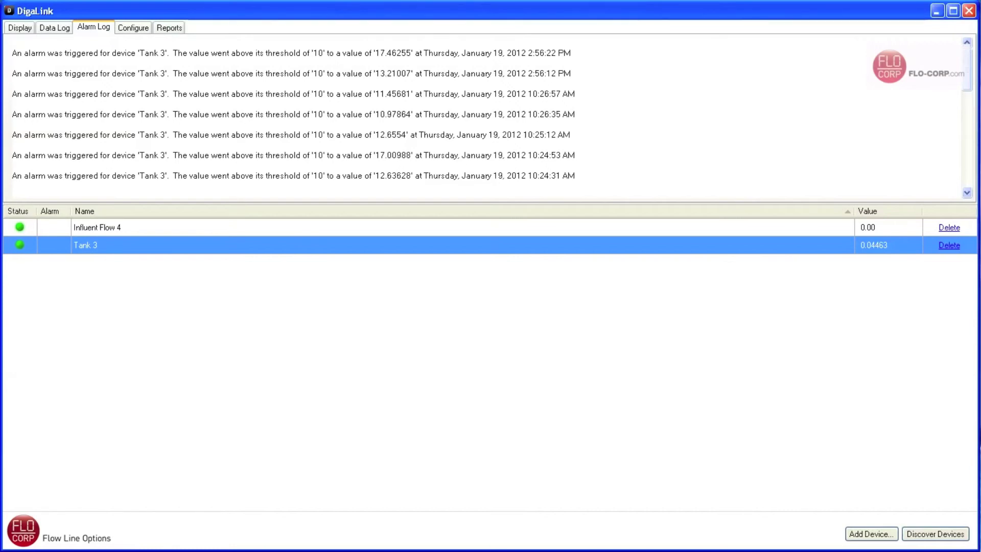
pyautogui.click(282, 229)
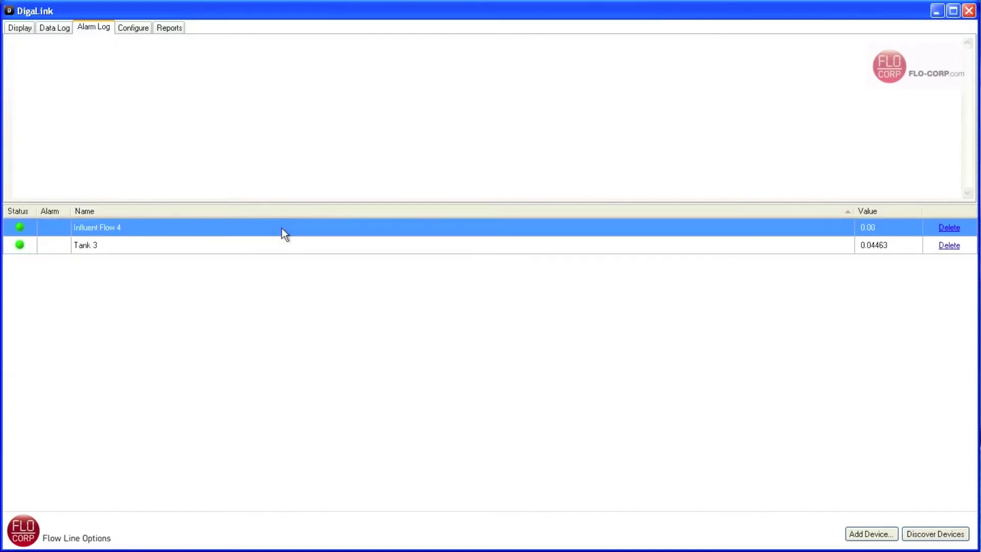
# Step: Select Tank 3 in the Alarm Log to list its alarms above 10, including 17.46255 and 13.21007
pyautogui.click(281, 246)
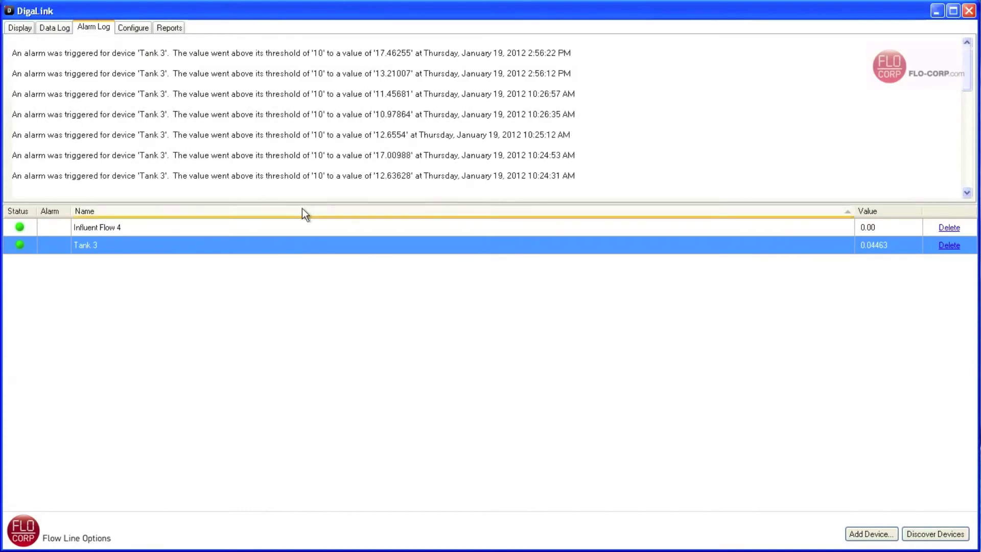